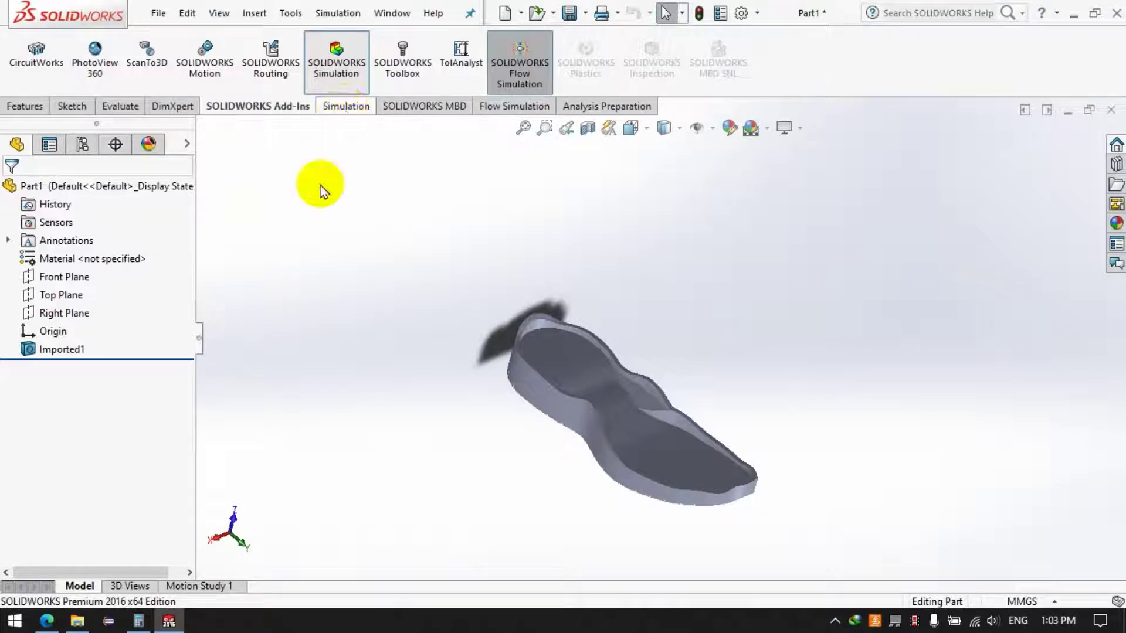
# Step: Create a new simulation study of type Static for the shoe sole, keeping the default name
pyautogui.click(336, 109)
pyautogui.click(19, 88)
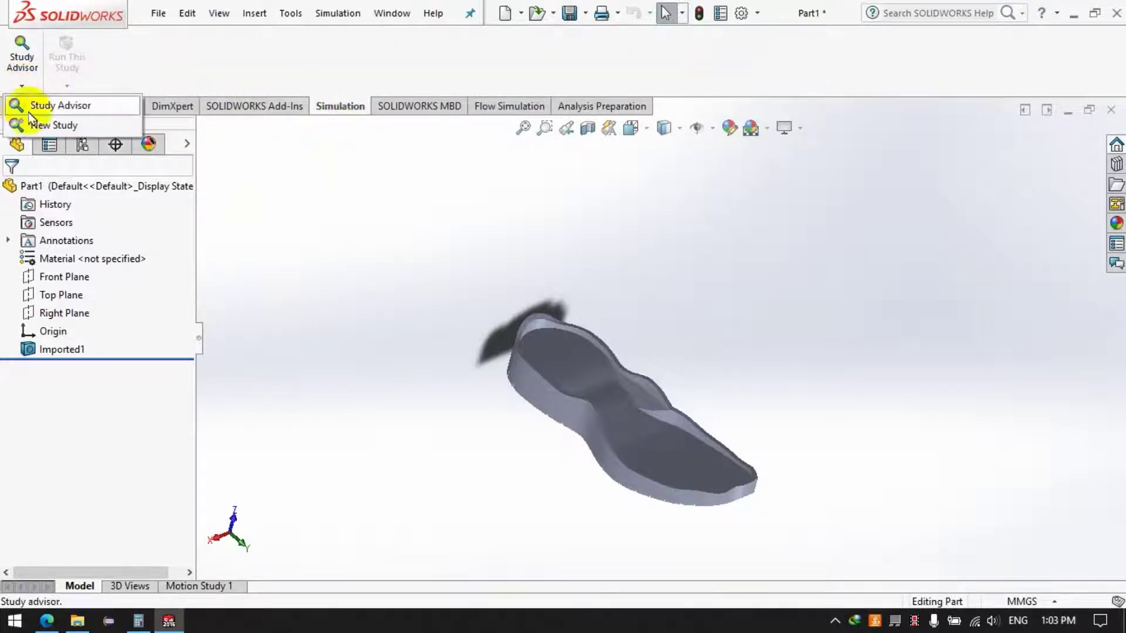
pyautogui.click(37, 124)
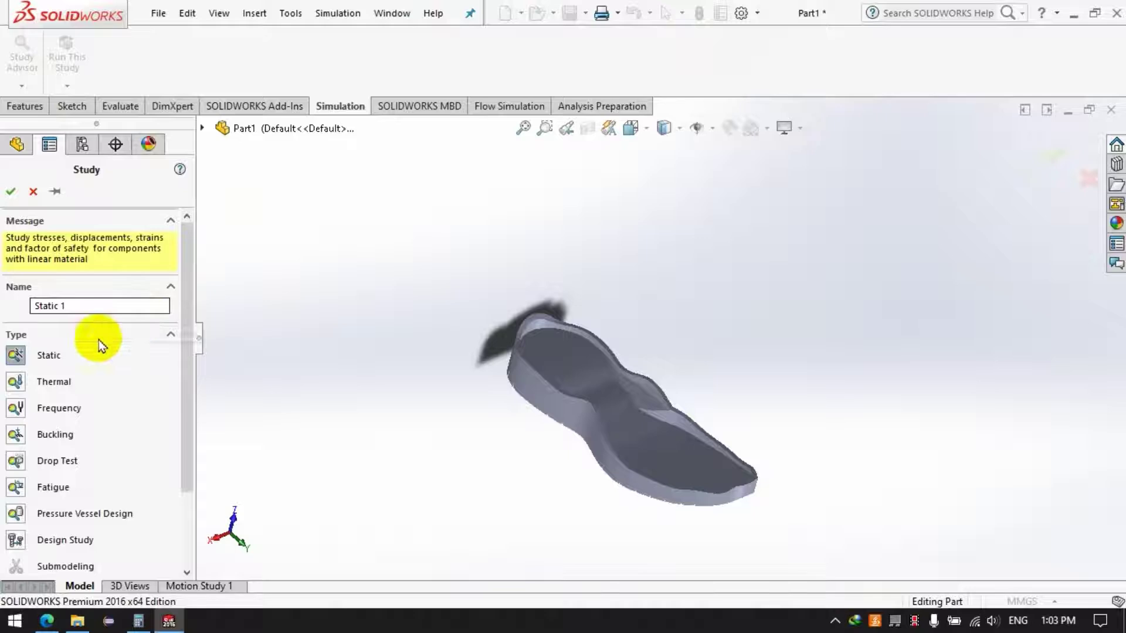
pyautogui.click(10, 191)
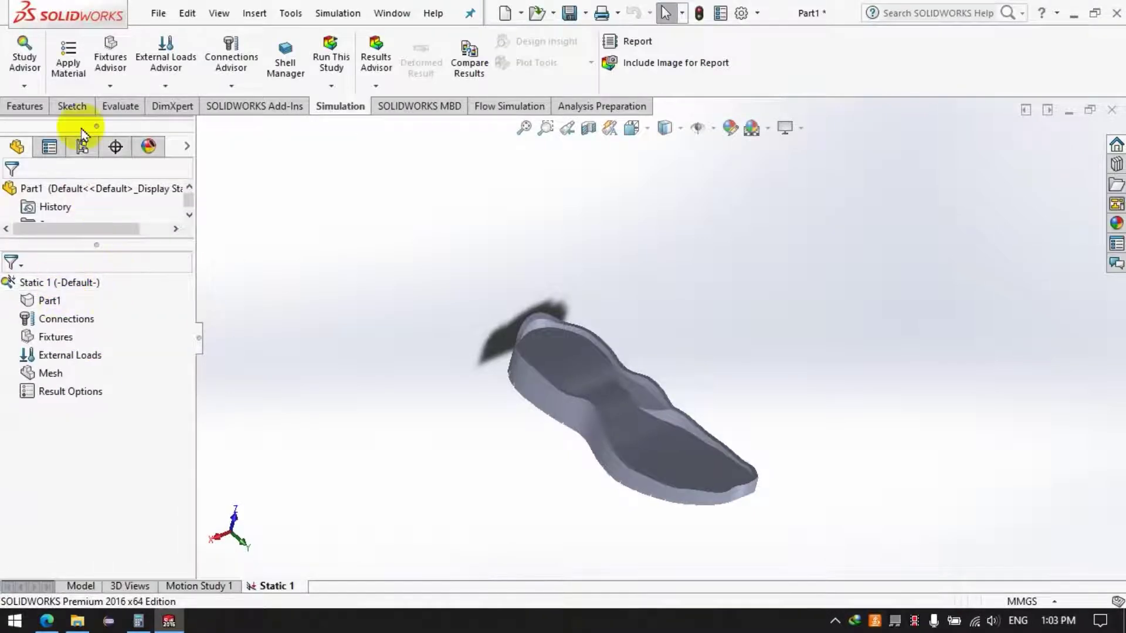
# Step: Apply the ABS material from the Plastics category of SOLIDWORKS Materials to the sole
pyautogui.click(68, 64)
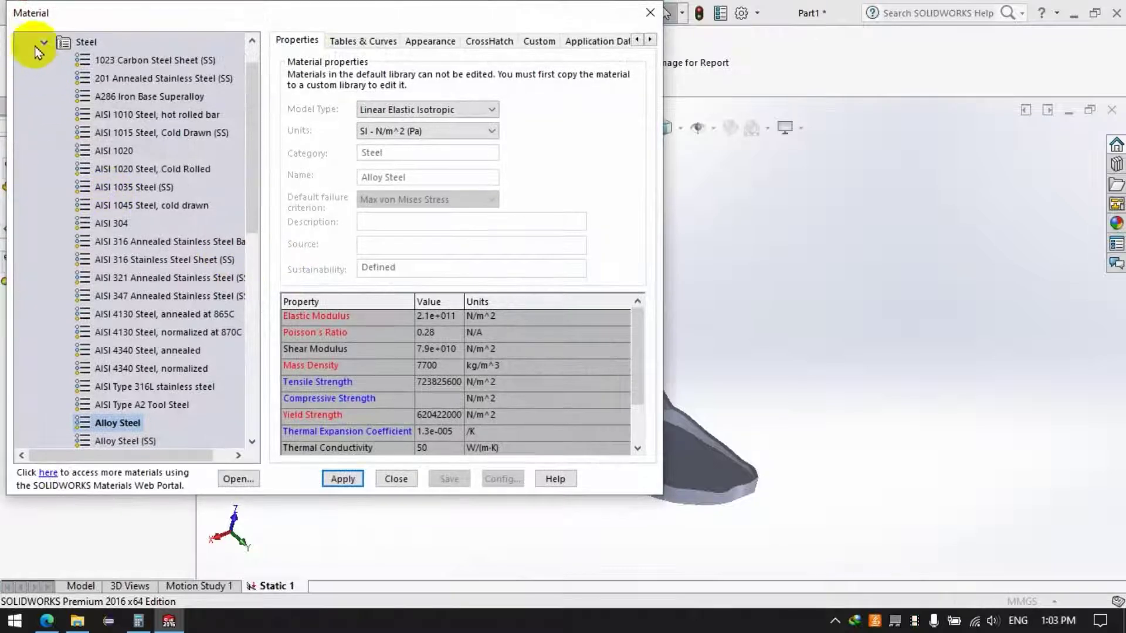
pyautogui.click(43, 43)
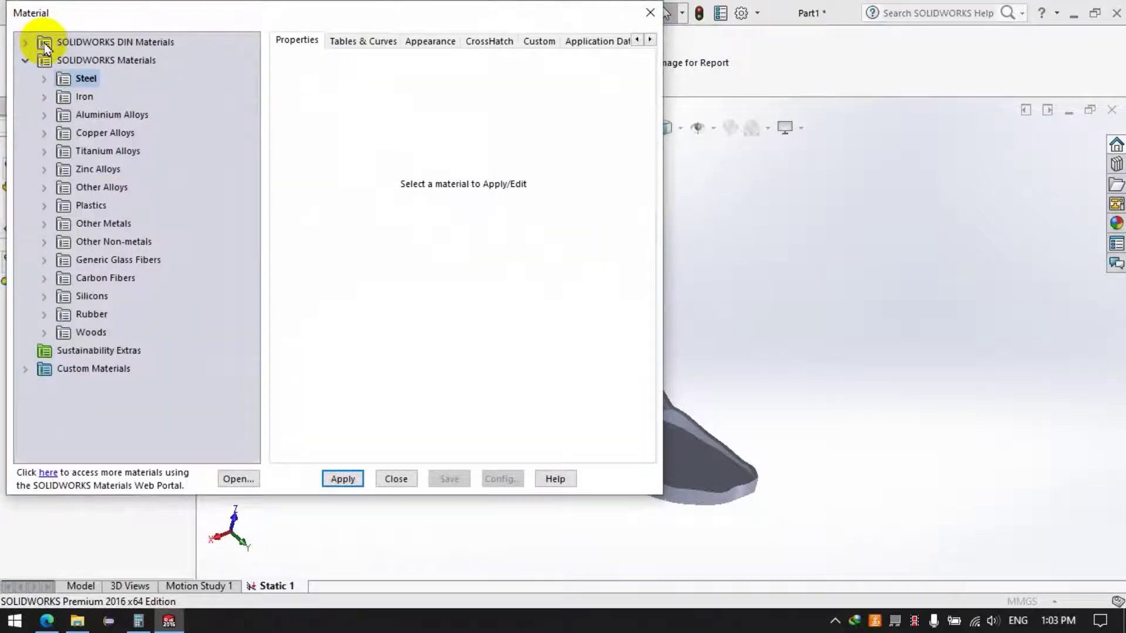
pyautogui.click(92, 206)
pyautogui.doubleClick(92, 205)
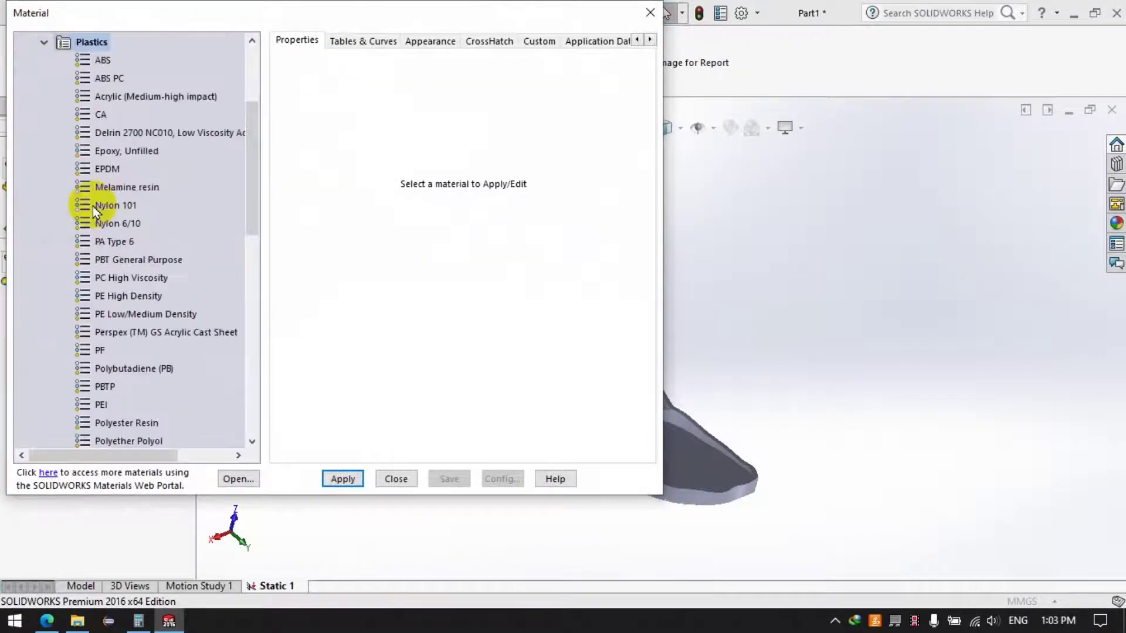
pyautogui.click(105, 61)
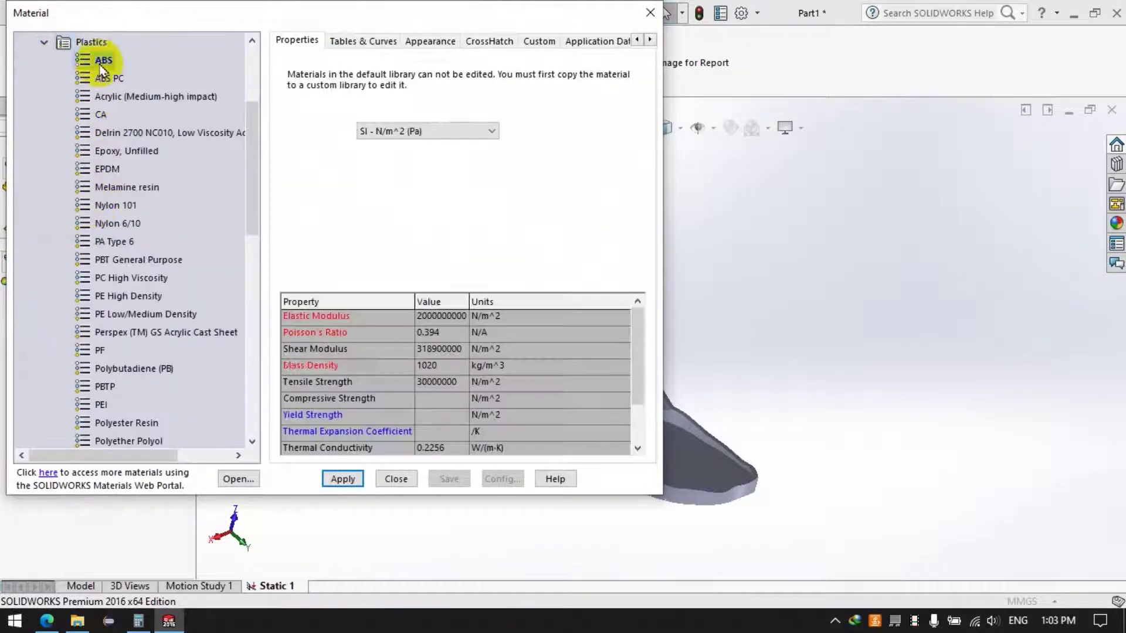
pyautogui.click(346, 479)
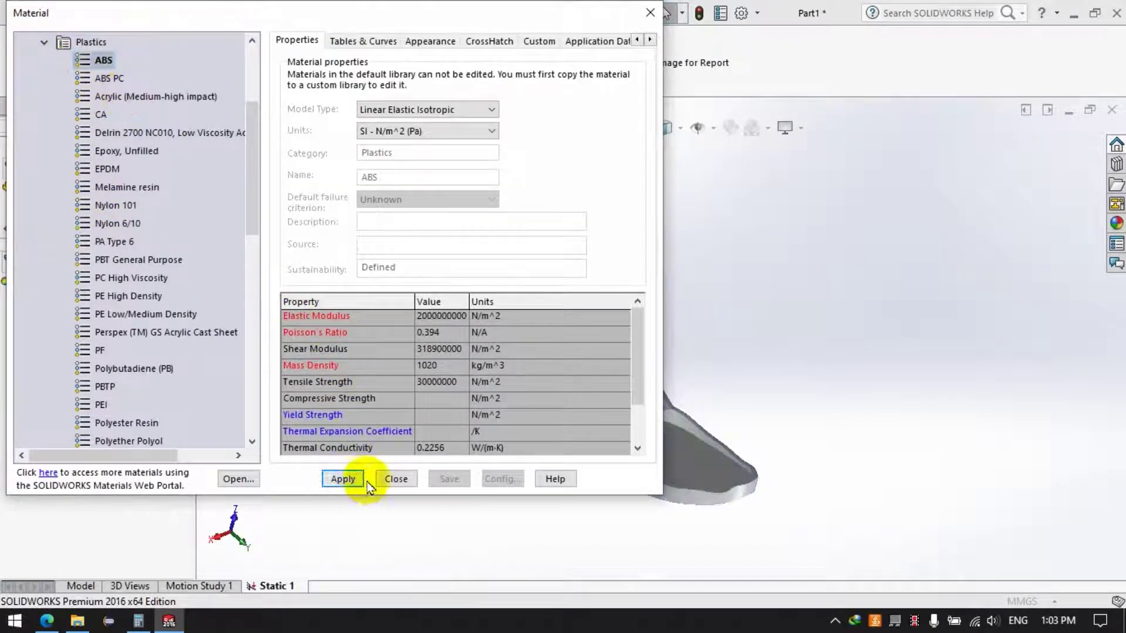
pyautogui.click(398, 480)
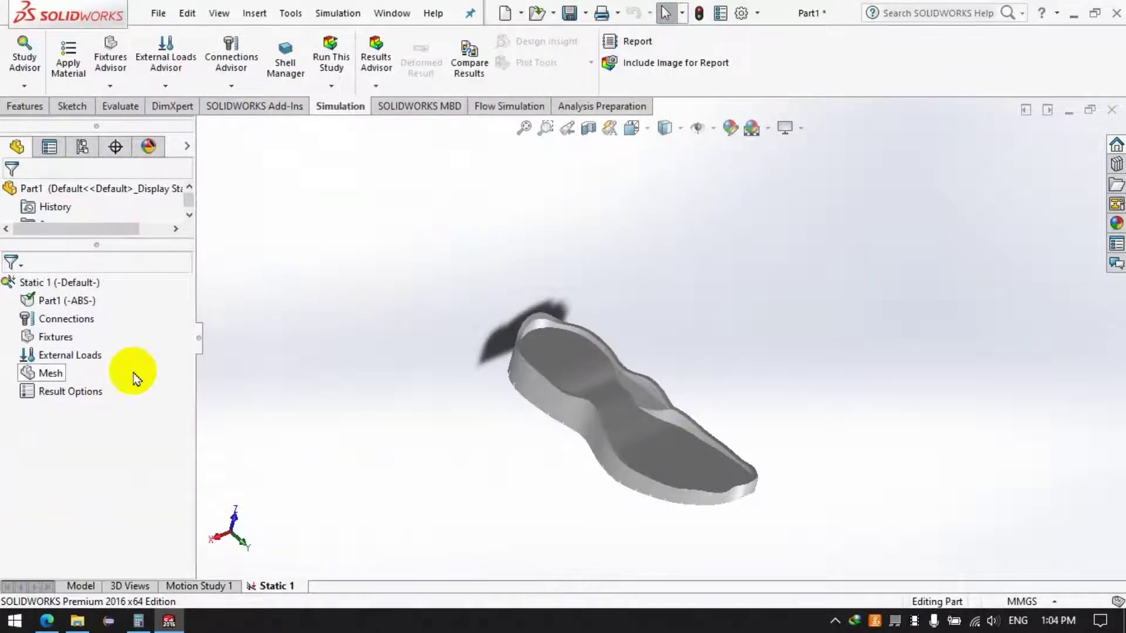
# Step: Start a Fixed Geometry fixture and select the heel face on the underside of the sole
pyautogui.click(55, 317)
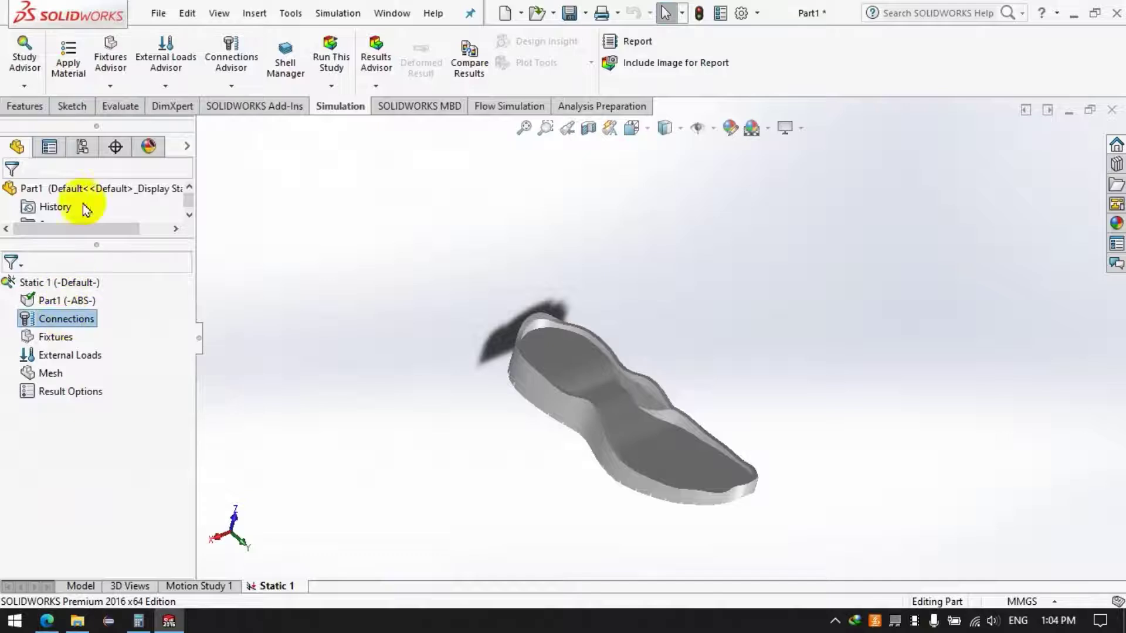
pyautogui.click(103, 88)
pyautogui.click(114, 123)
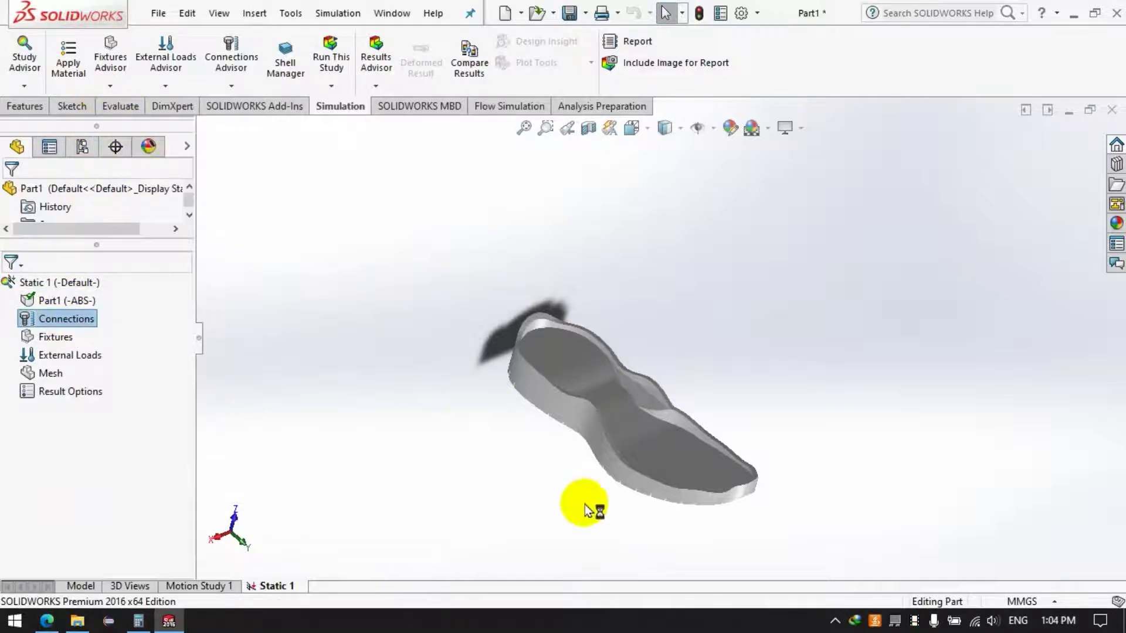
pyautogui.scroll(4, 592, 506)
pyautogui.scroll(-5, 615, 455)
pyautogui.scroll(1, 638, 198)
pyautogui.click(623, 235)
pyautogui.moveTo(623, 238); pyautogui.dragTo(586, 258, button='middle')
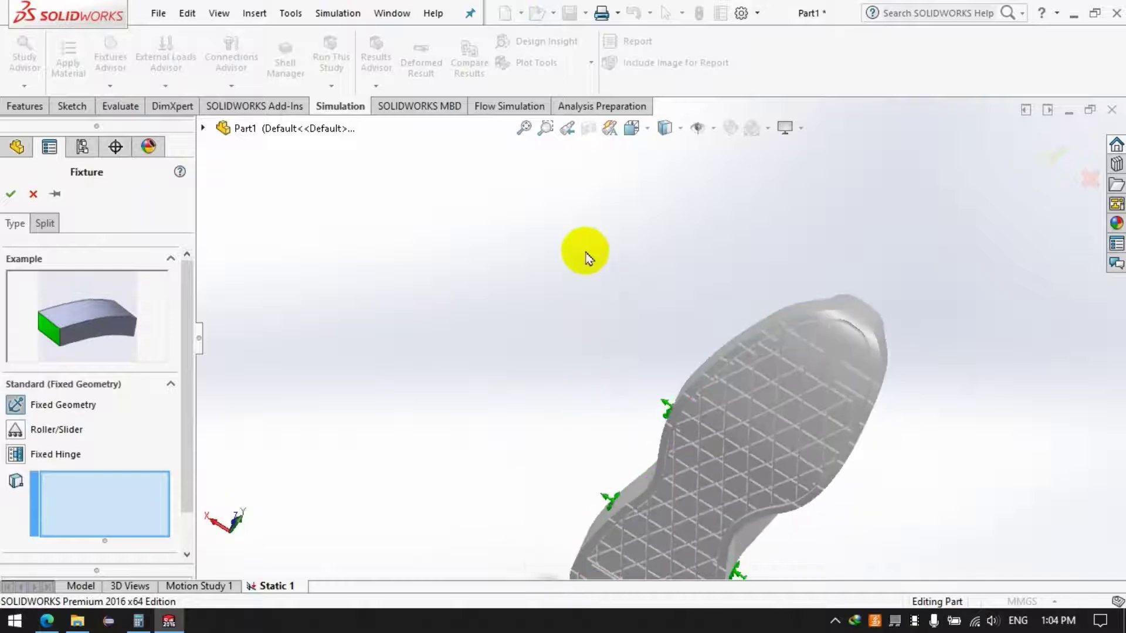
pyautogui.scroll(3, 643, 369)
pyautogui.scroll(-6, 659, 440)
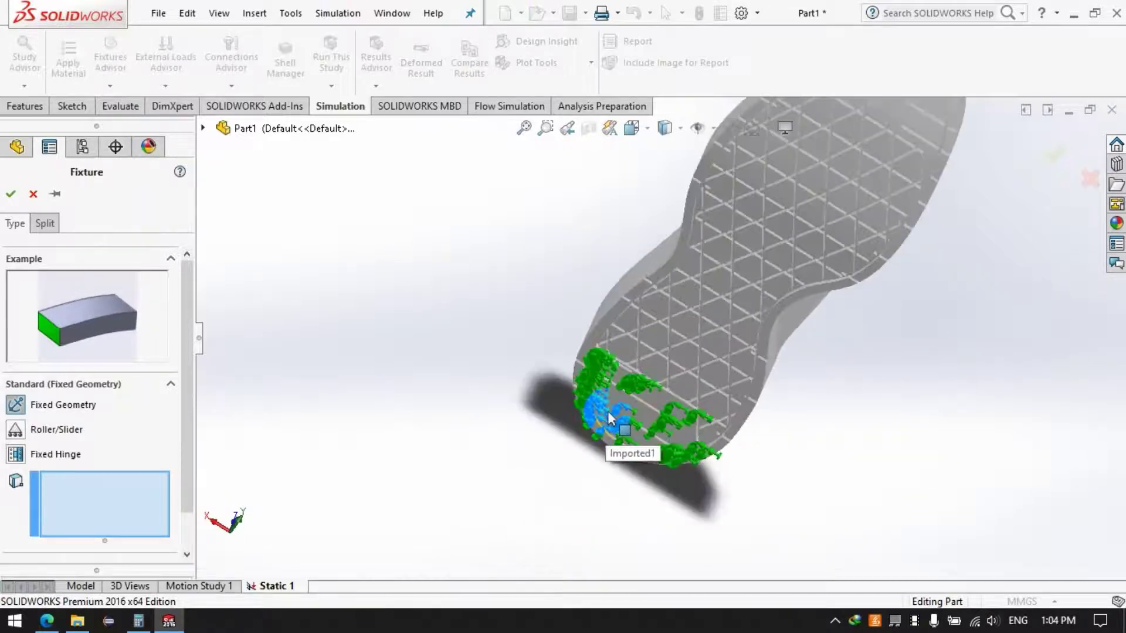
pyautogui.click(610, 418)
# Step: Add a diagonal row of tread faces across the forefoot underside to the Fixed Geometry selection
pyautogui.scroll(5, 592, 440)
pyautogui.scroll(-5, 714, 235)
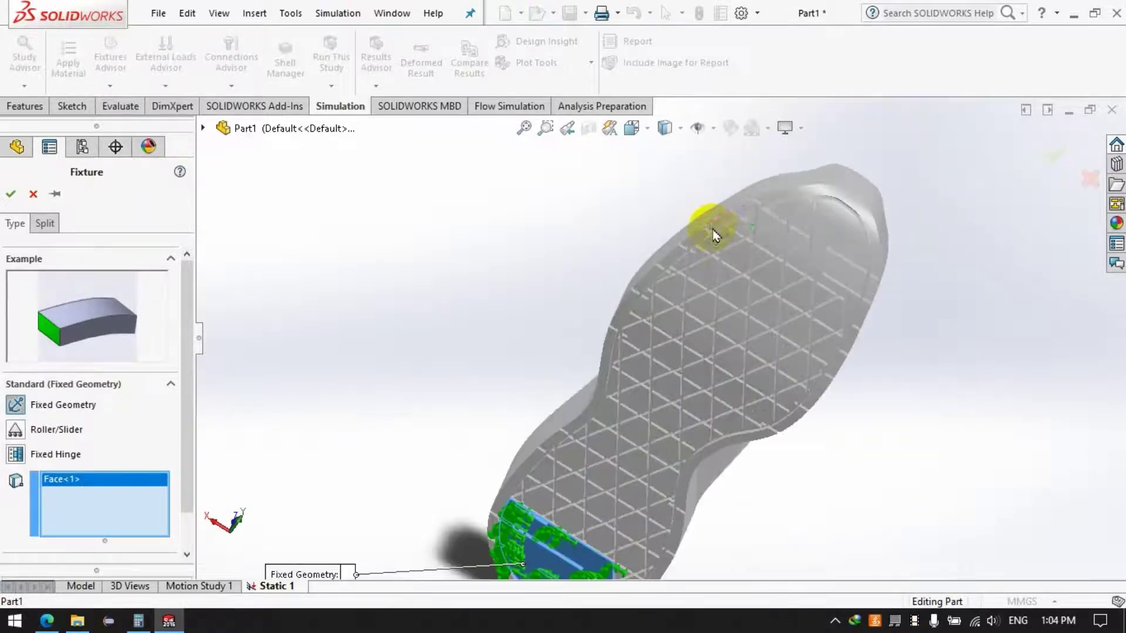
pyautogui.scroll(-8, 703, 249)
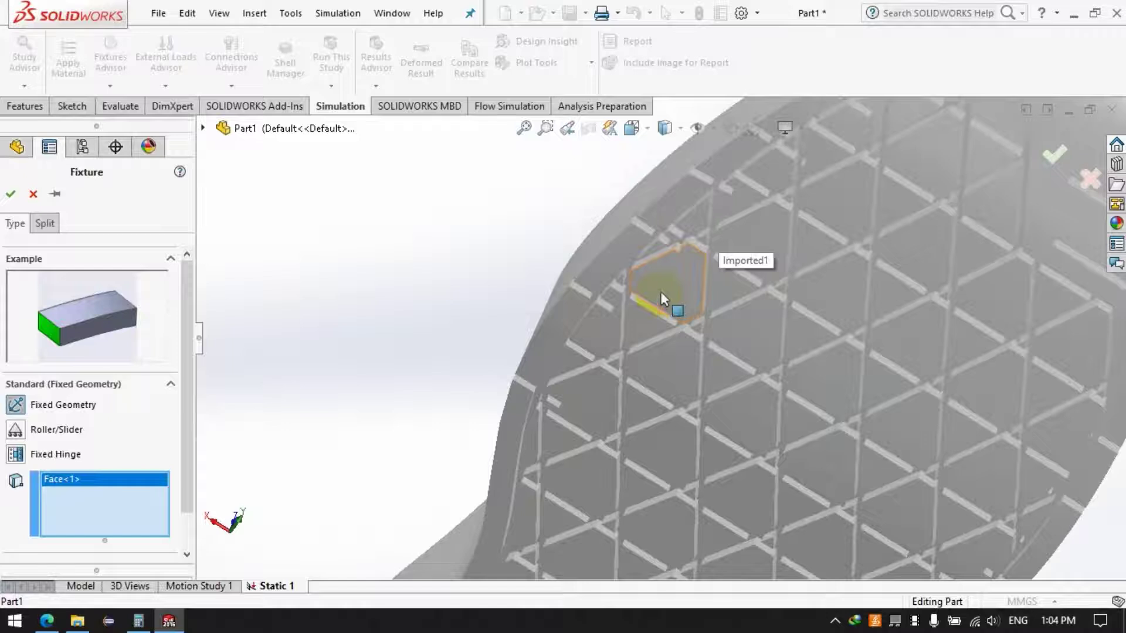
pyautogui.click(661, 291)
pyautogui.click(718, 294)
pyautogui.click(762, 340)
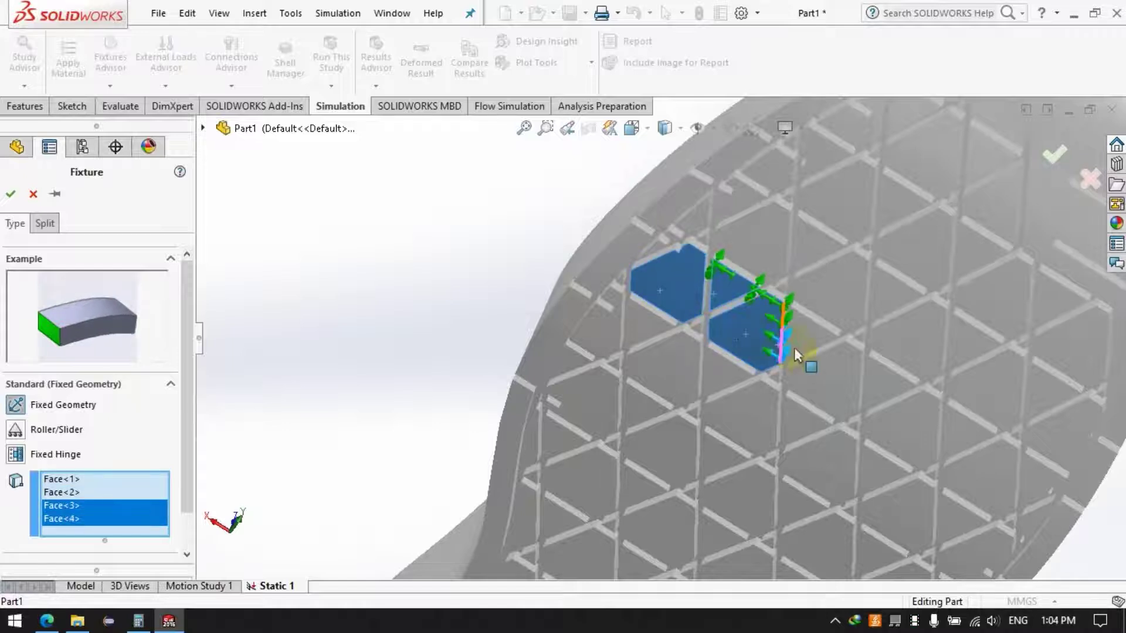
pyautogui.click(799, 340)
pyautogui.click(842, 390)
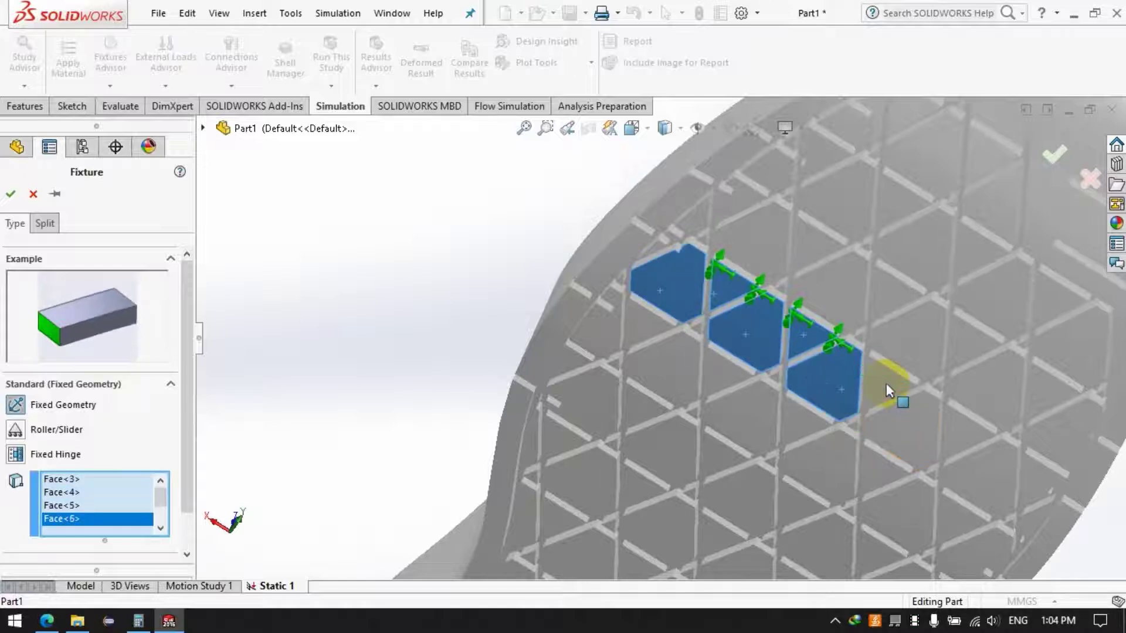
pyautogui.click(886, 382)
pyautogui.click(913, 437)
pyautogui.click(955, 433)
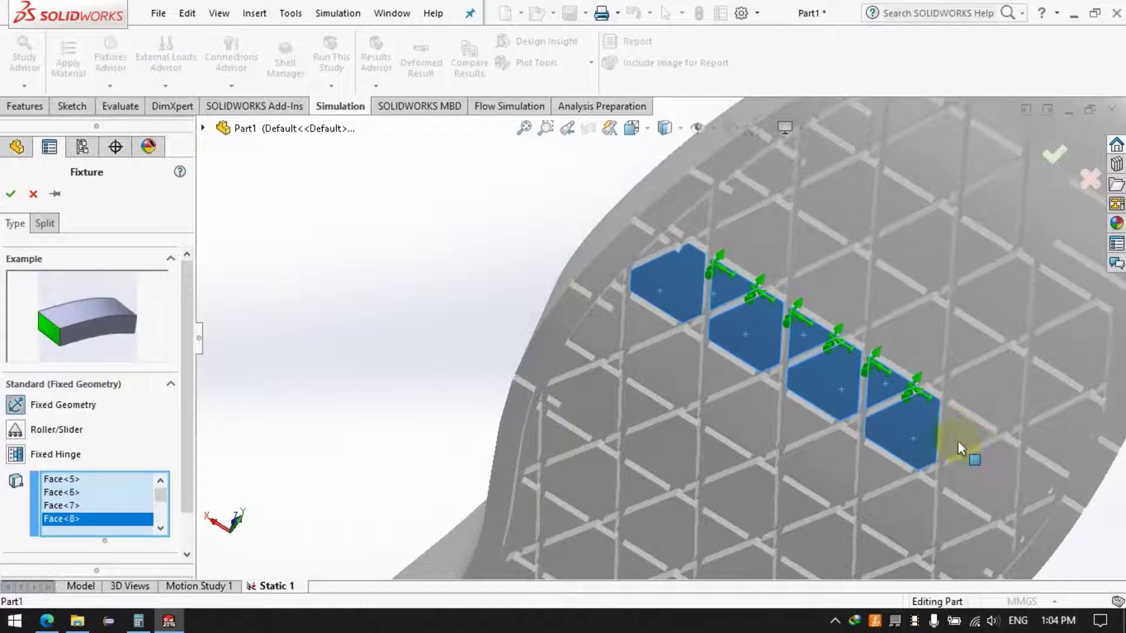
pyautogui.click(986, 483)
# Step: Add the adjacent second row of forefoot tread faces and the first row's end face, and apply the Fixed Geometry fixture
pyautogui.click(906, 523)
pyautogui.click(873, 462)
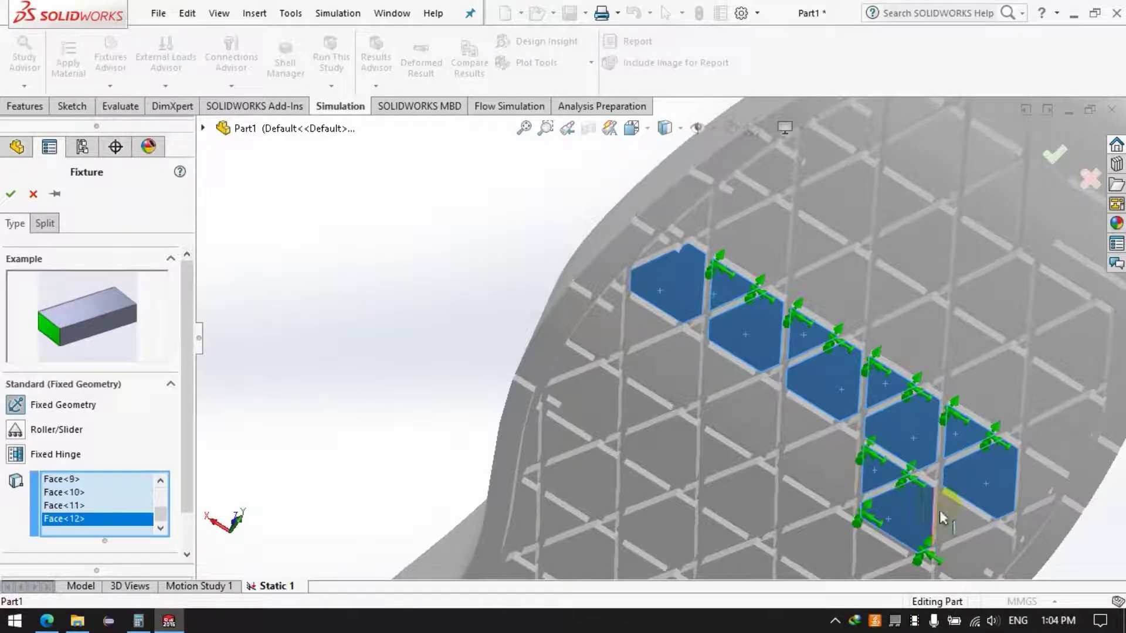
pyautogui.click(957, 521)
pyautogui.click(962, 556)
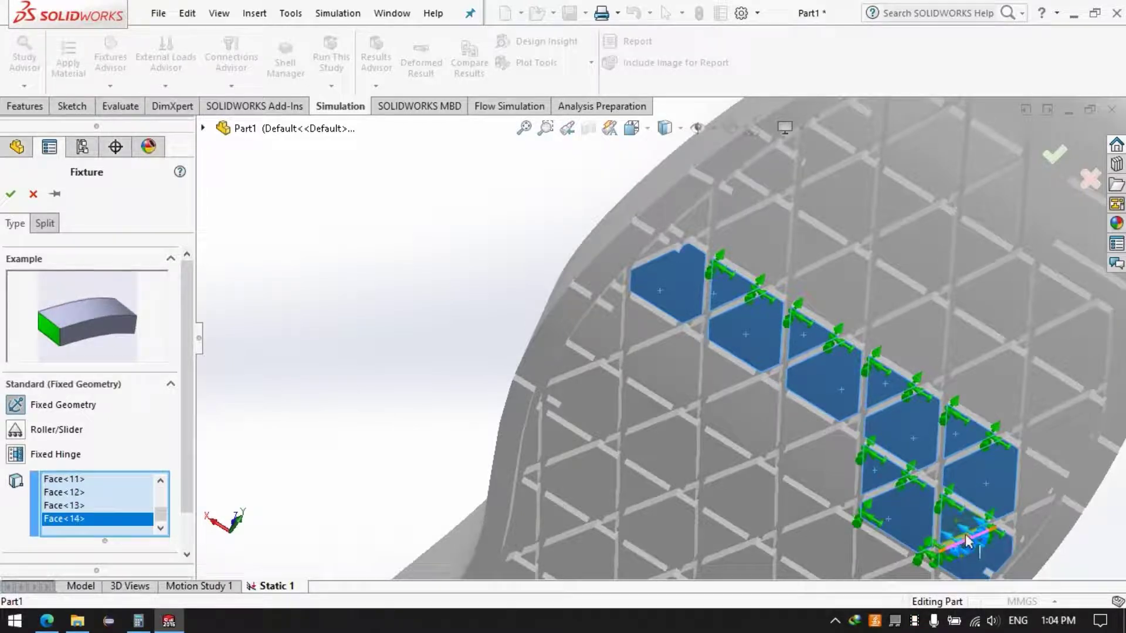
pyautogui.click(1031, 478)
pyautogui.click(824, 476)
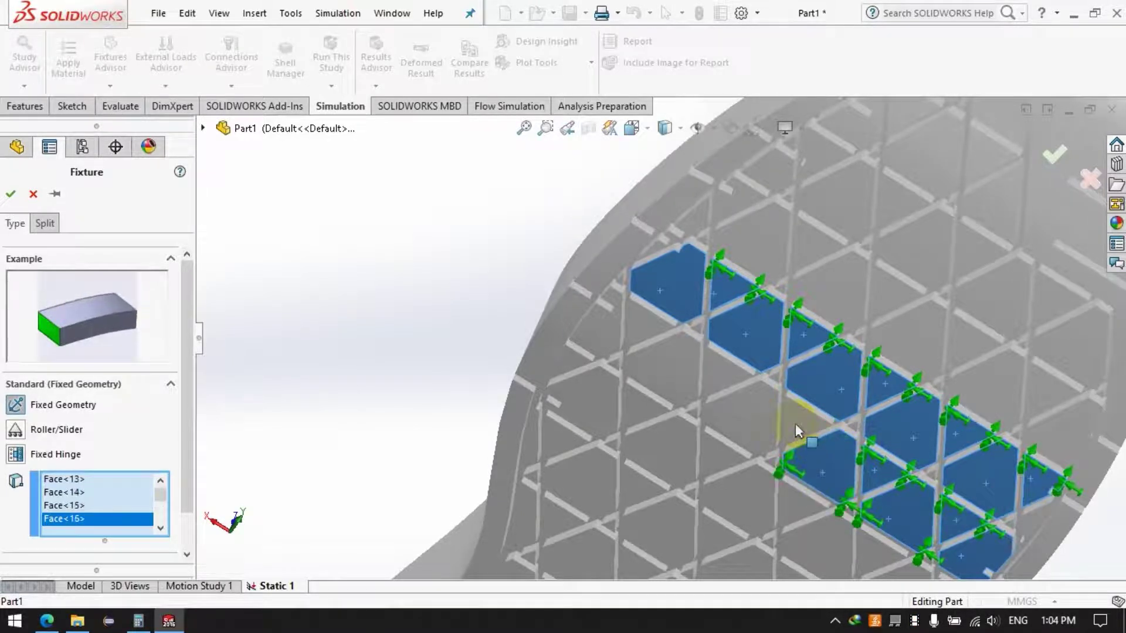
pyautogui.click(747, 420)
pyautogui.click(712, 368)
pyautogui.click(670, 368)
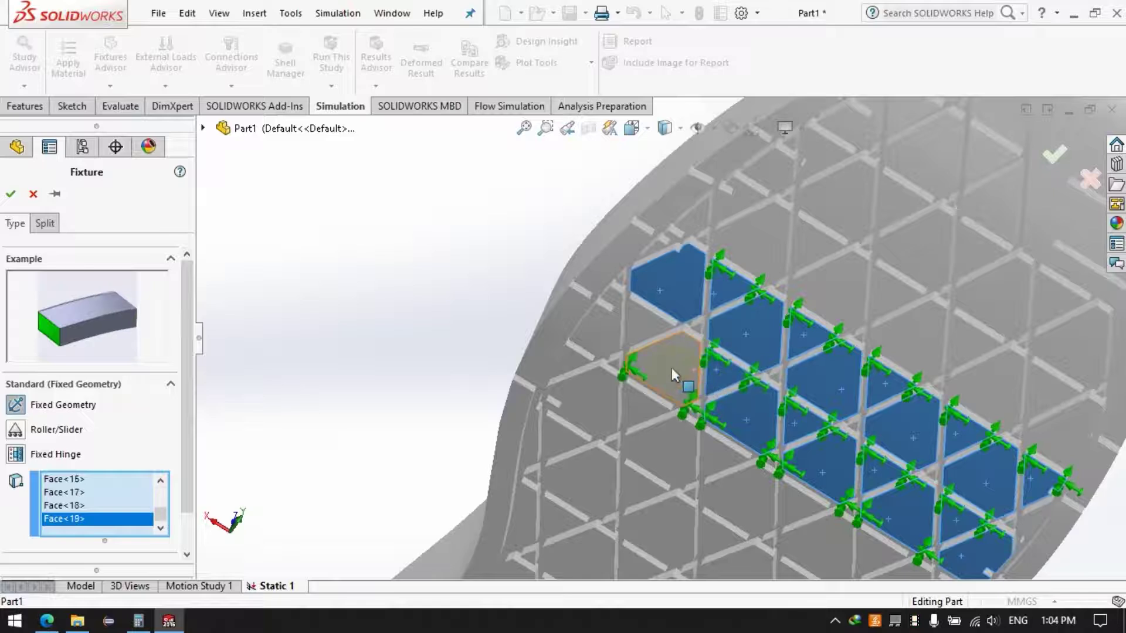
pyautogui.click(646, 326)
pyautogui.click(597, 333)
pyautogui.click(596, 392)
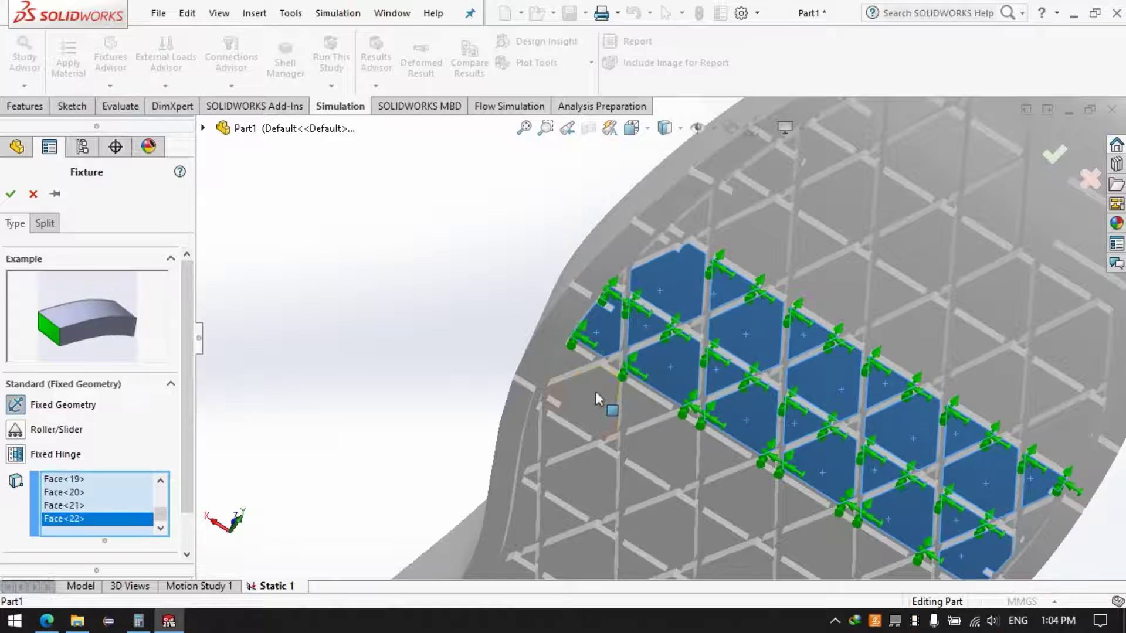
pyautogui.click(10, 195)
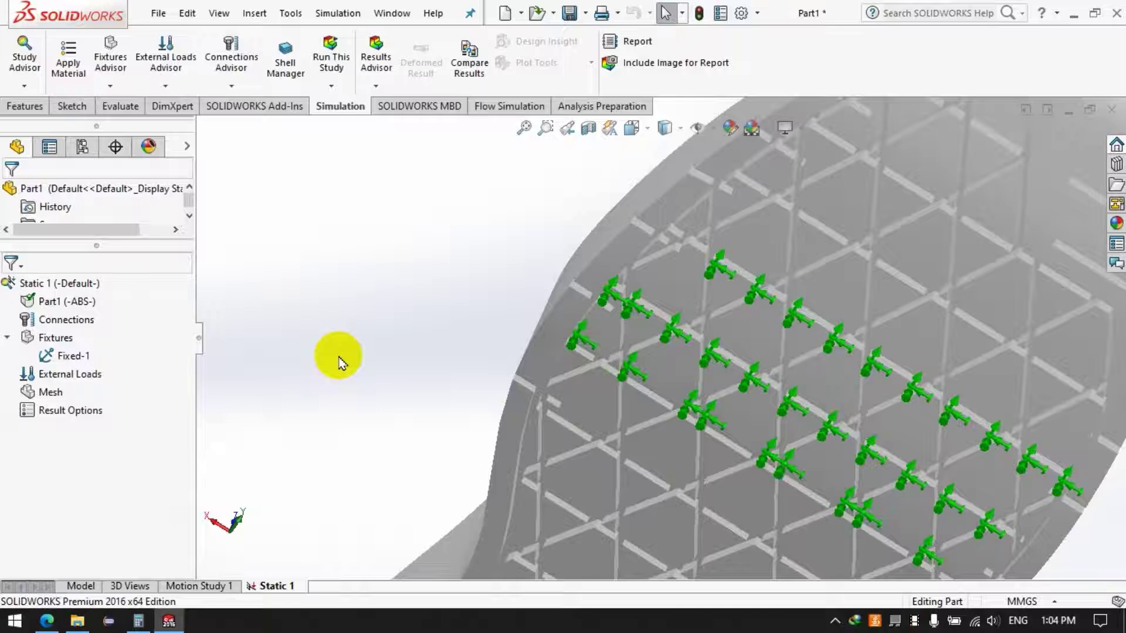
# Step: Apply a normal force of 441.45 N per item to the inner top face of the sole
pyautogui.scroll(7, 497, 365)
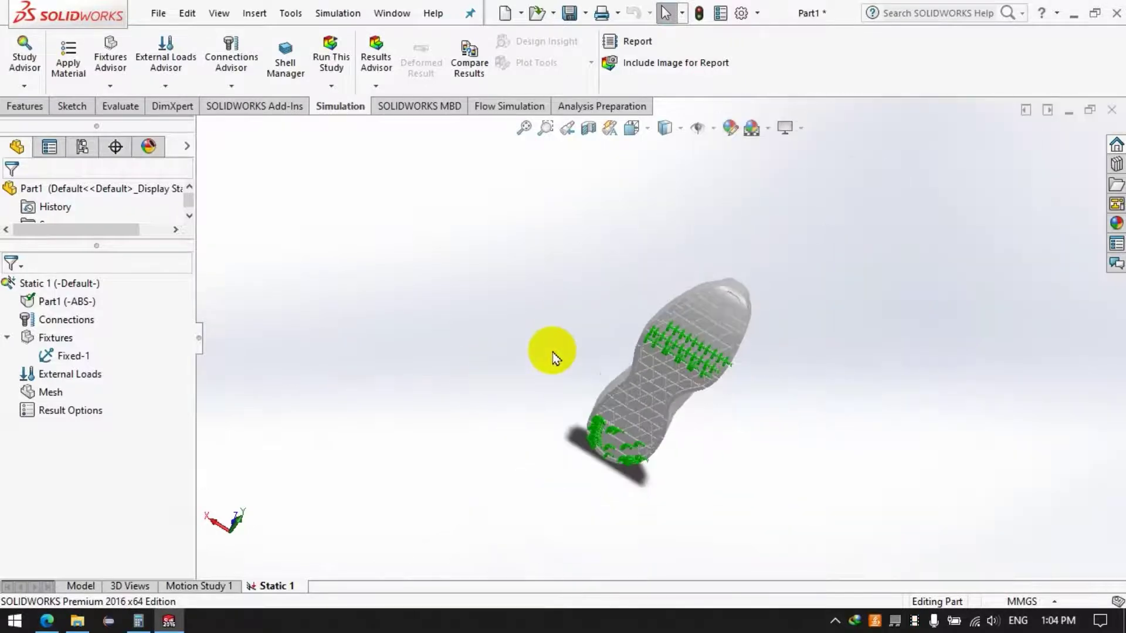
pyautogui.moveTo(625, 287); pyautogui.dragTo(657, 553, button='middle')
pyautogui.click(166, 85)
pyautogui.click(173, 125)
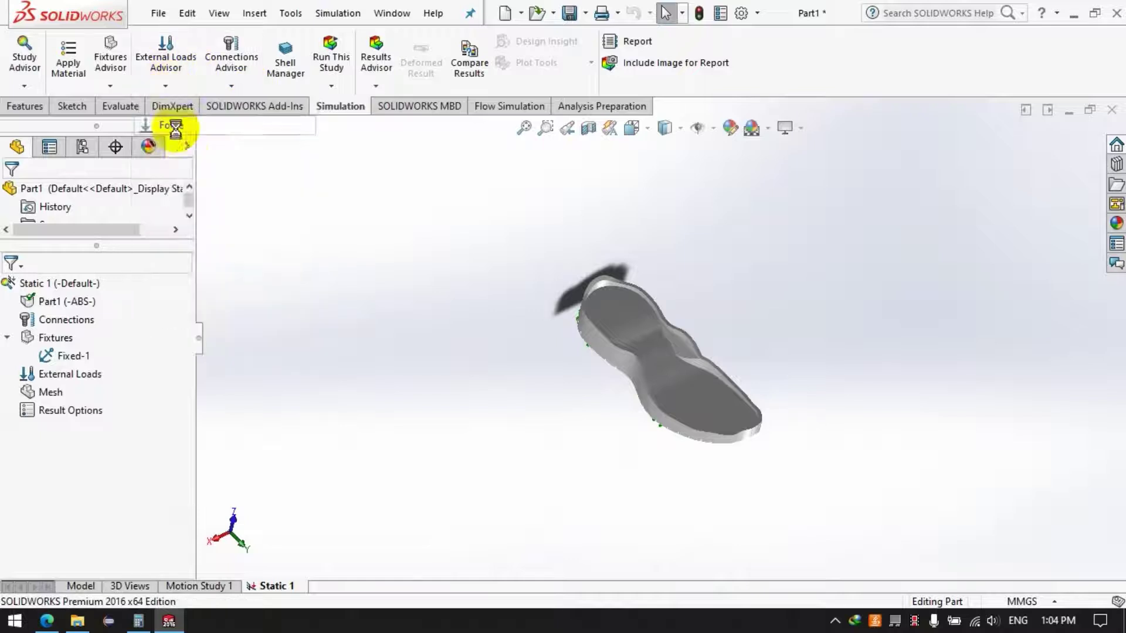
pyautogui.click(675, 378)
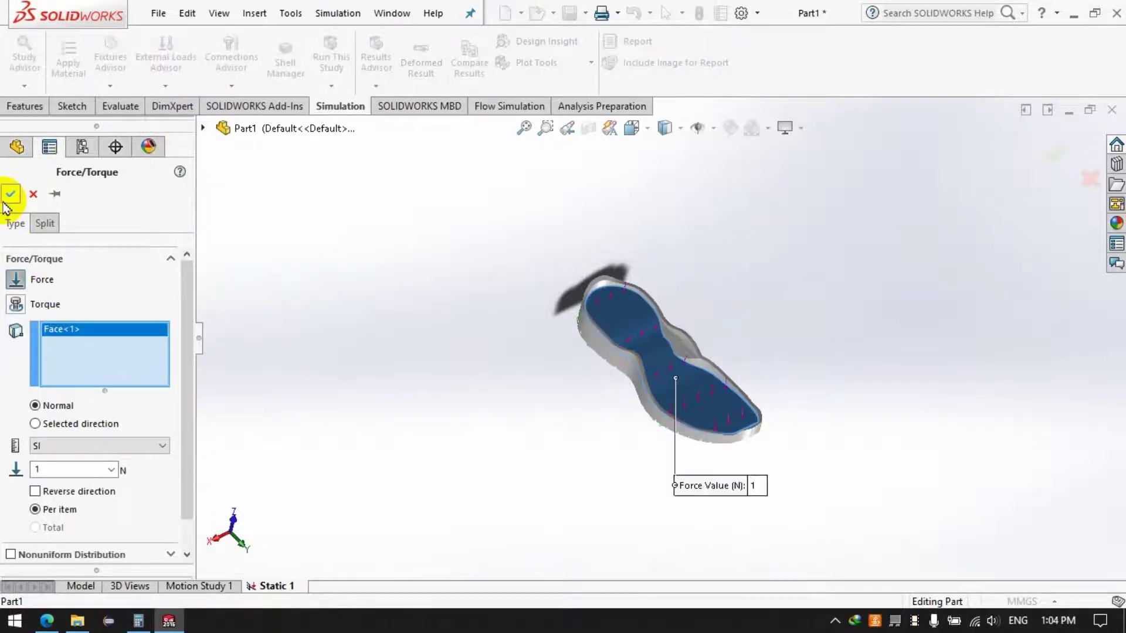
pyautogui.doubleClick(44, 468)
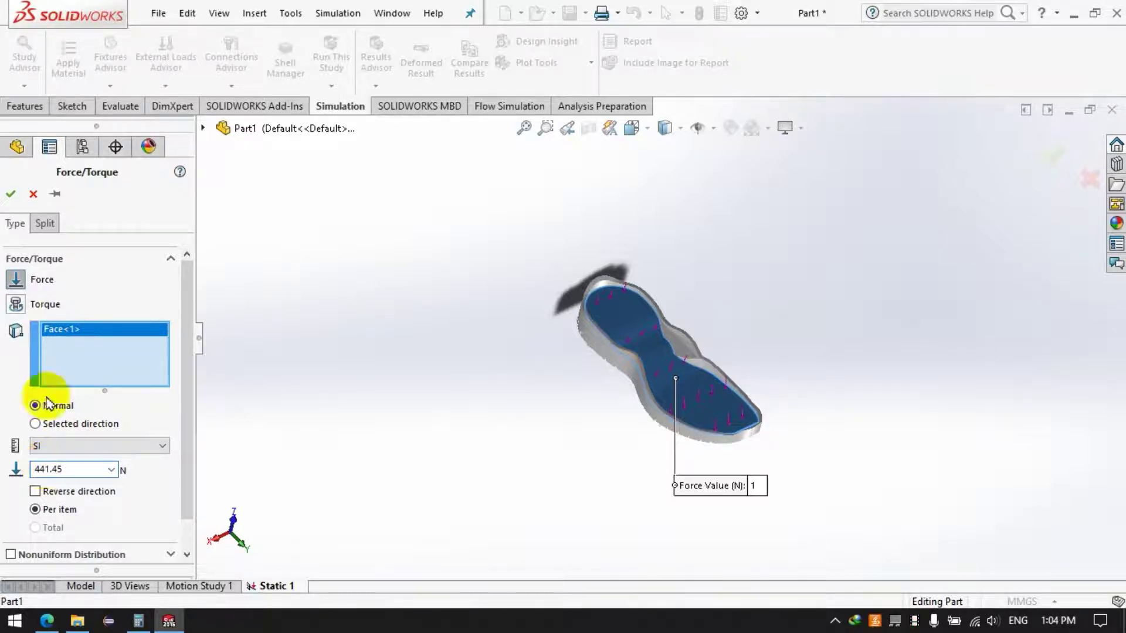
pyautogui.click(10, 196)
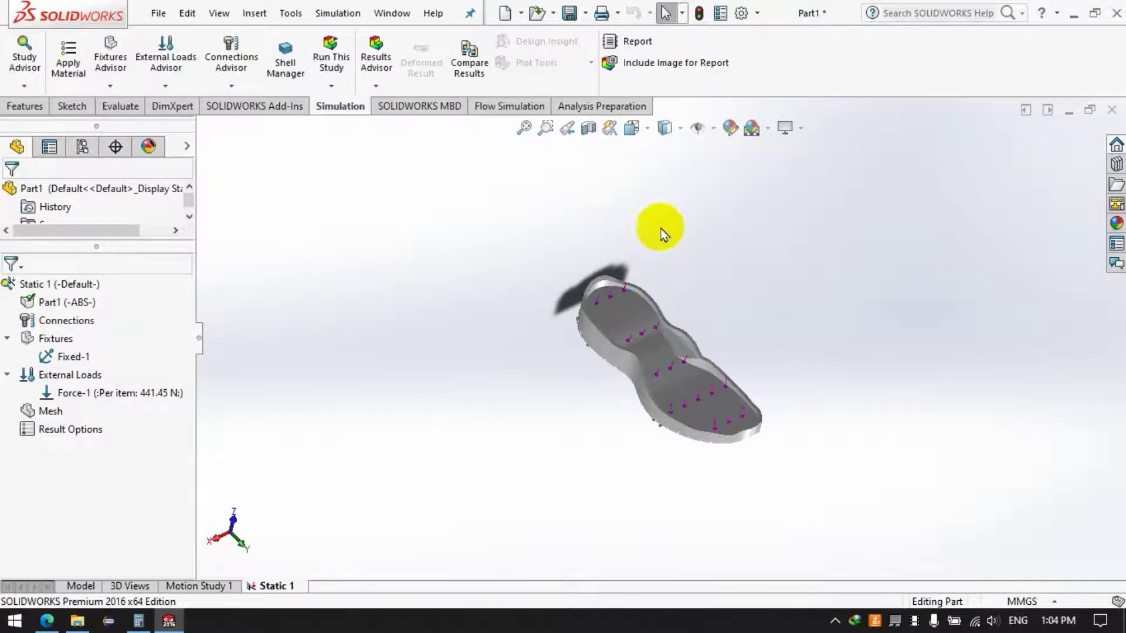
# Step: Create a solid mesh of the sole with the mesh density set close to Fine
pyautogui.rightClick(44, 421)
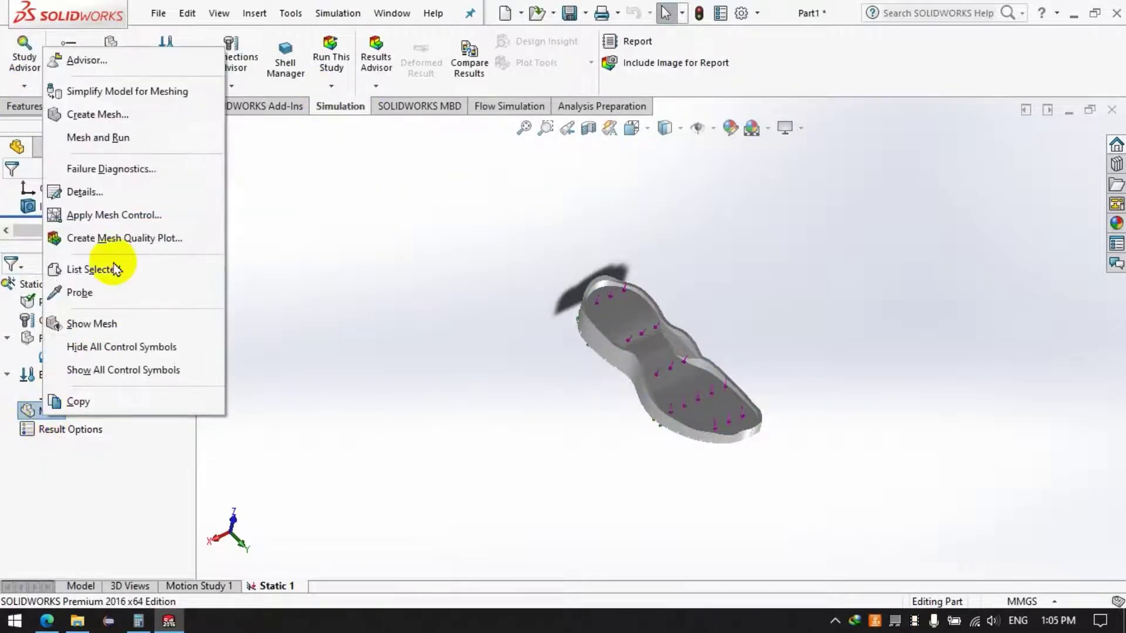
pyautogui.click(101, 115)
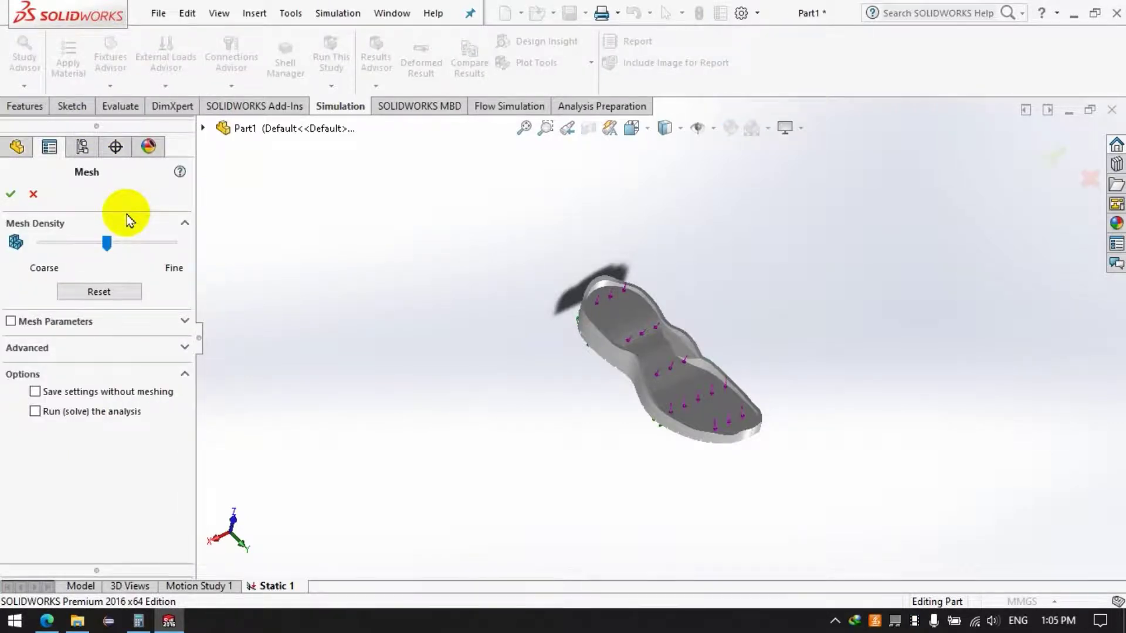
pyautogui.moveTo(107, 243); pyautogui.dragTo(164, 243)
pyautogui.click(13, 196)
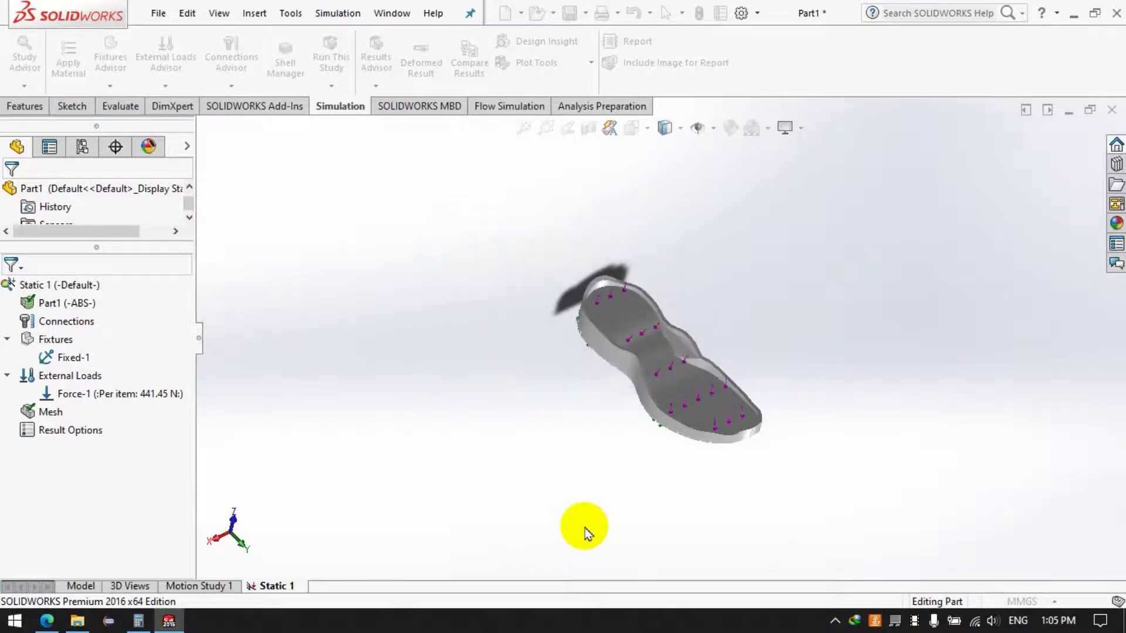
# Step: Run the static study on the meshed sole to generate the stress, displacement and strain results
pyautogui.scroll(-1, 692, 380)
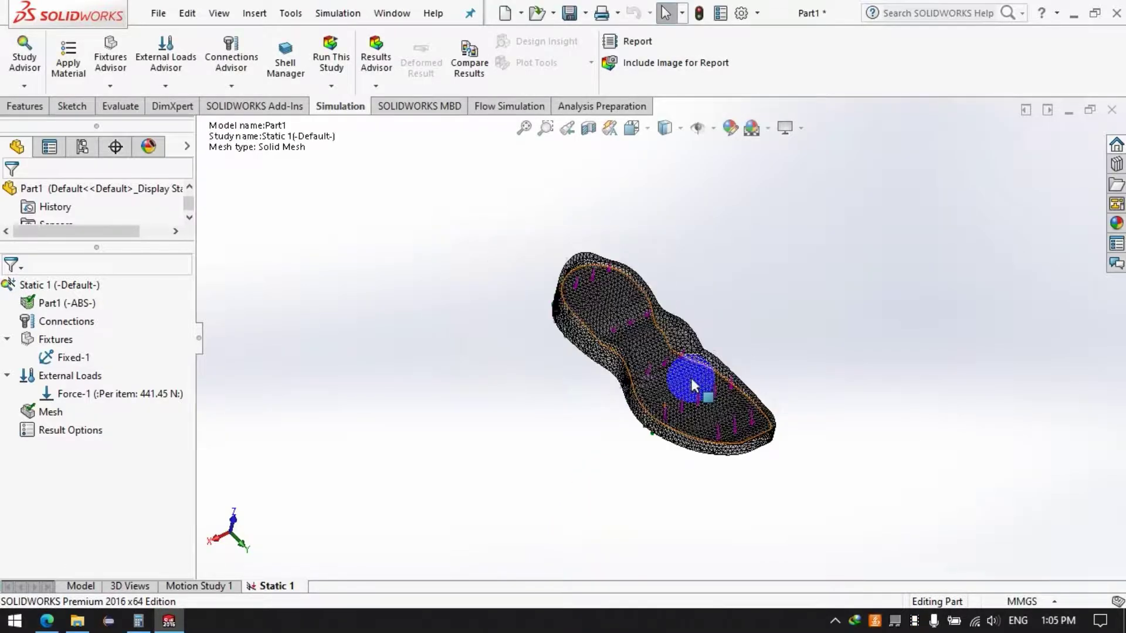
pyautogui.scroll(-3, 690, 377)
pyautogui.click(314, 144)
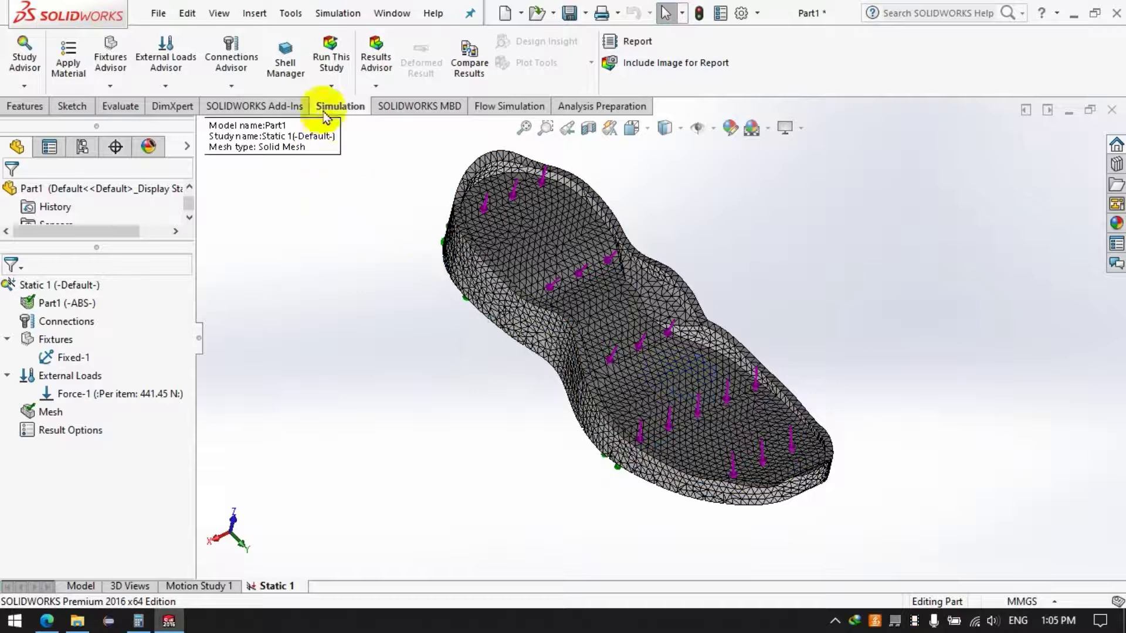
pyautogui.click(331, 58)
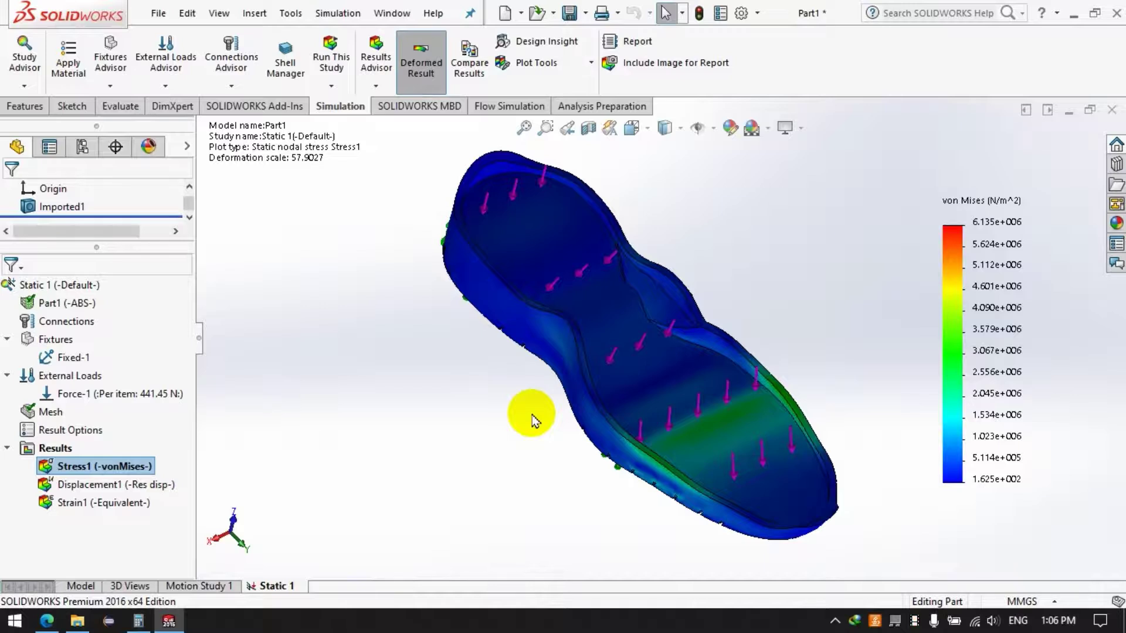
# Step: Examine the von Mises stress distribution on the deformed sole from the side and at an angle
pyautogui.click(222, 542)
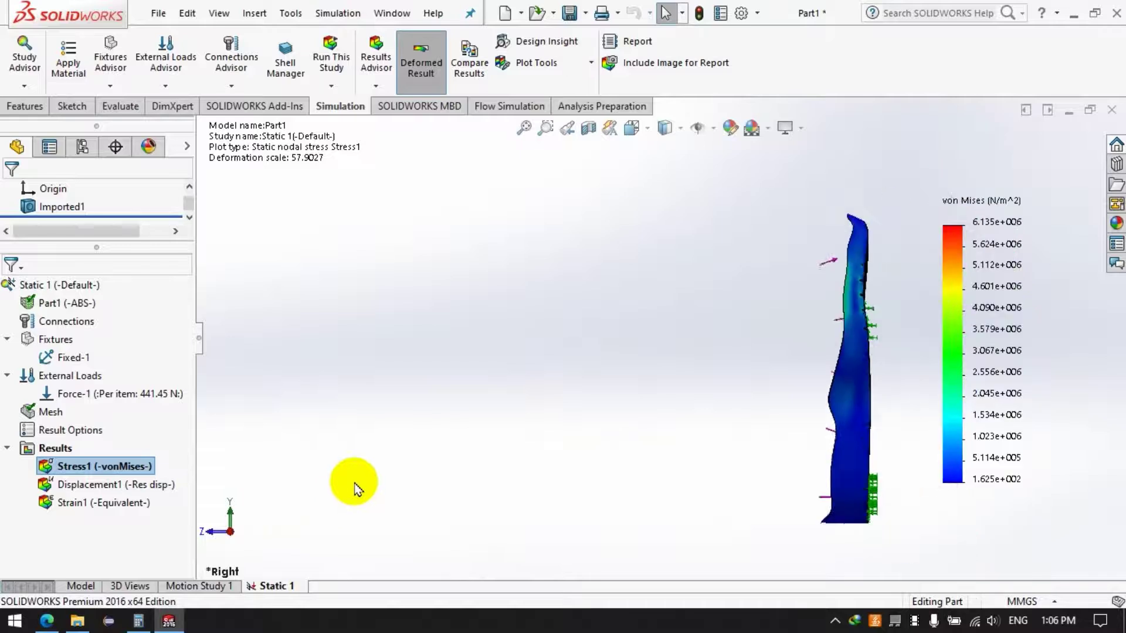
pyautogui.scroll(2, 717, 422)
pyautogui.scroll(-4, 930, 452)
pyautogui.moveTo(582, 266); pyautogui.dragTo(759, 78, button='middle')
pyautogui.scroll(-1, 759, 78)
pyautogui.moveTo(558, 417); pyautogui.dragTo(727, 233, button='middle')
pyautogui.scroll(2, 625, 542)
pyautogui.scroll(-5, 727, 233)
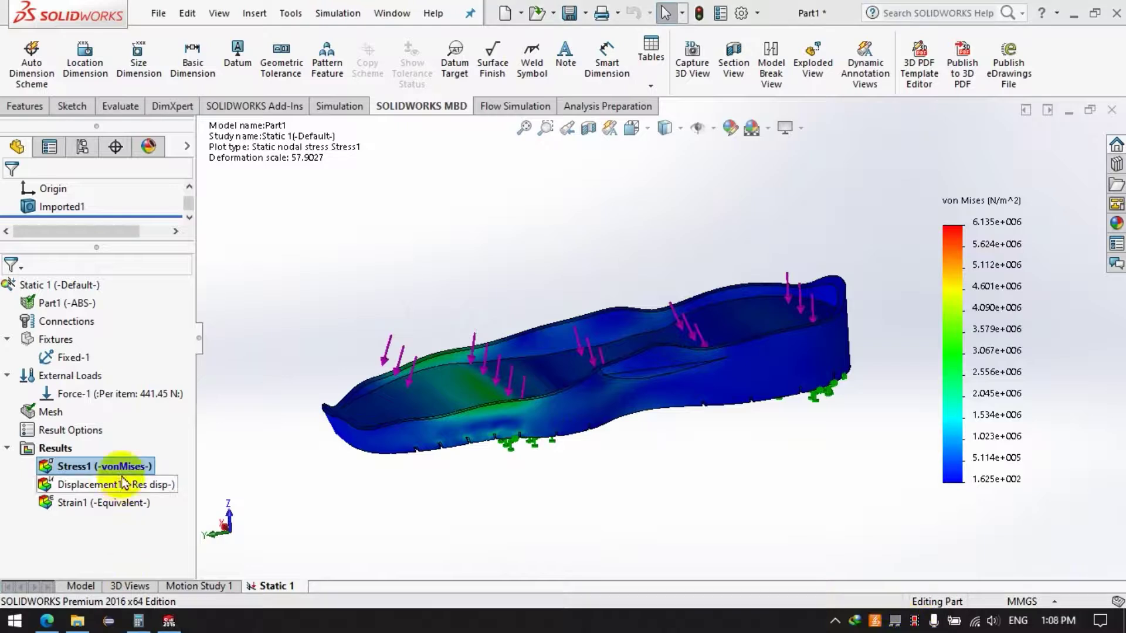
# Step: Turn off the deformed result for the von Mises stress plot, and display the resultant displacement plot with its deformed result turned off too
pyautogui.rightClick(124, 468)
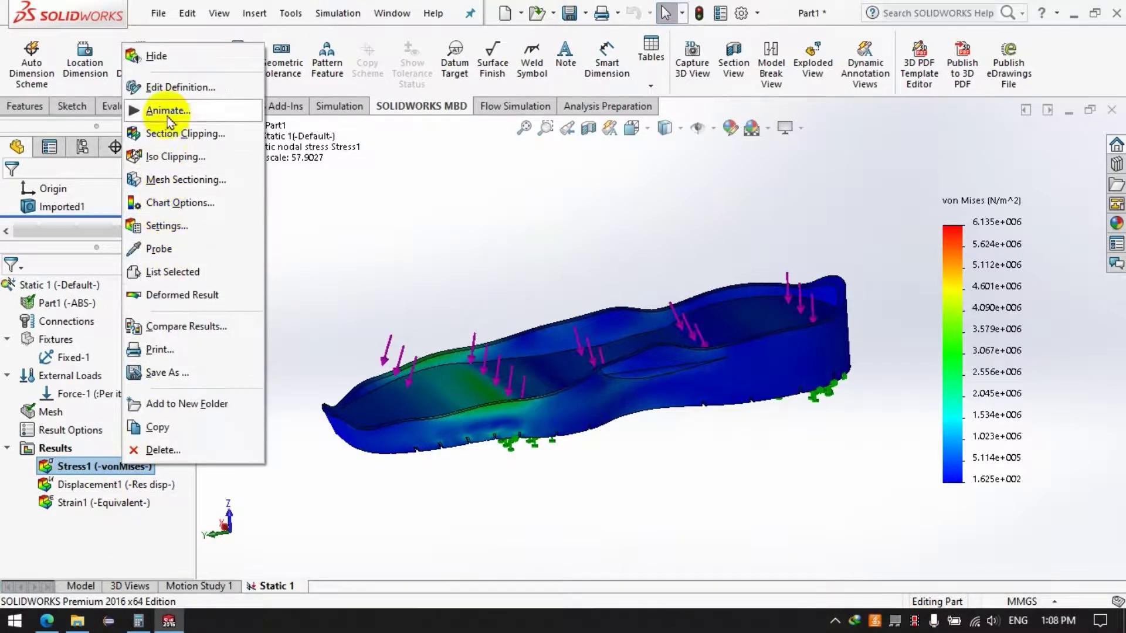
pyautogui.click(168, 297)
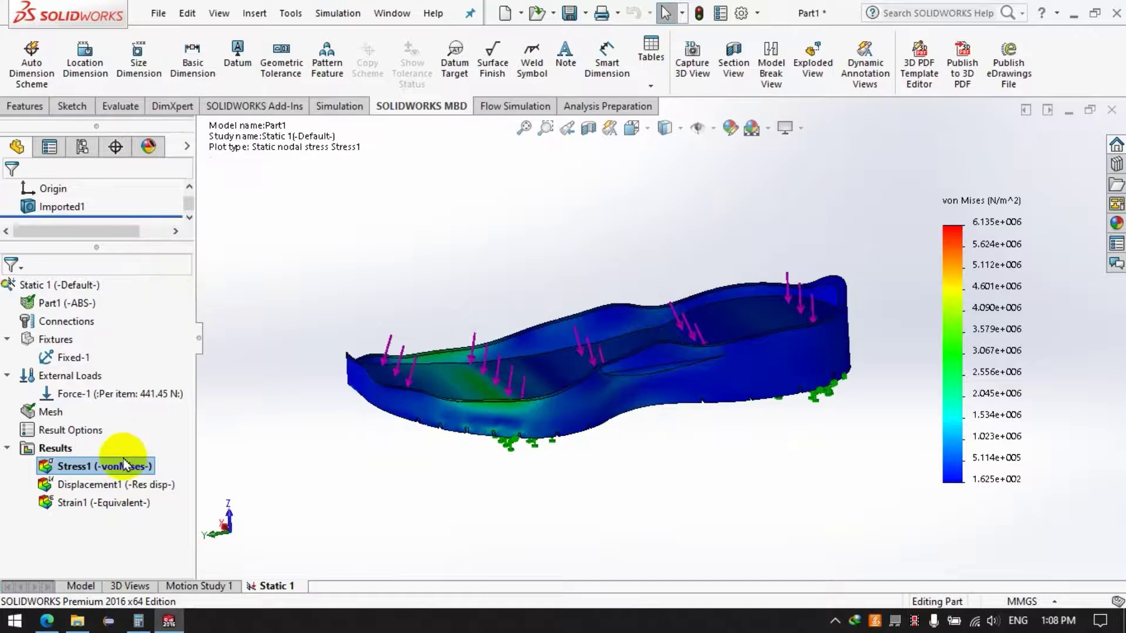
pyautogui.rightClick(115, 486)
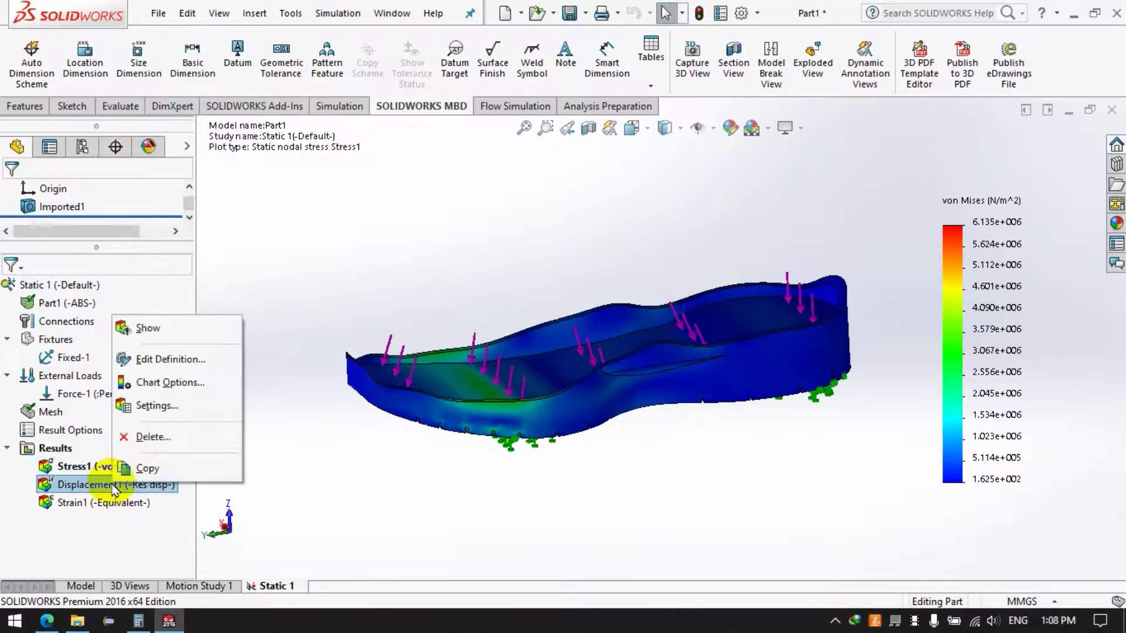
pyautogui.click(74, 487)
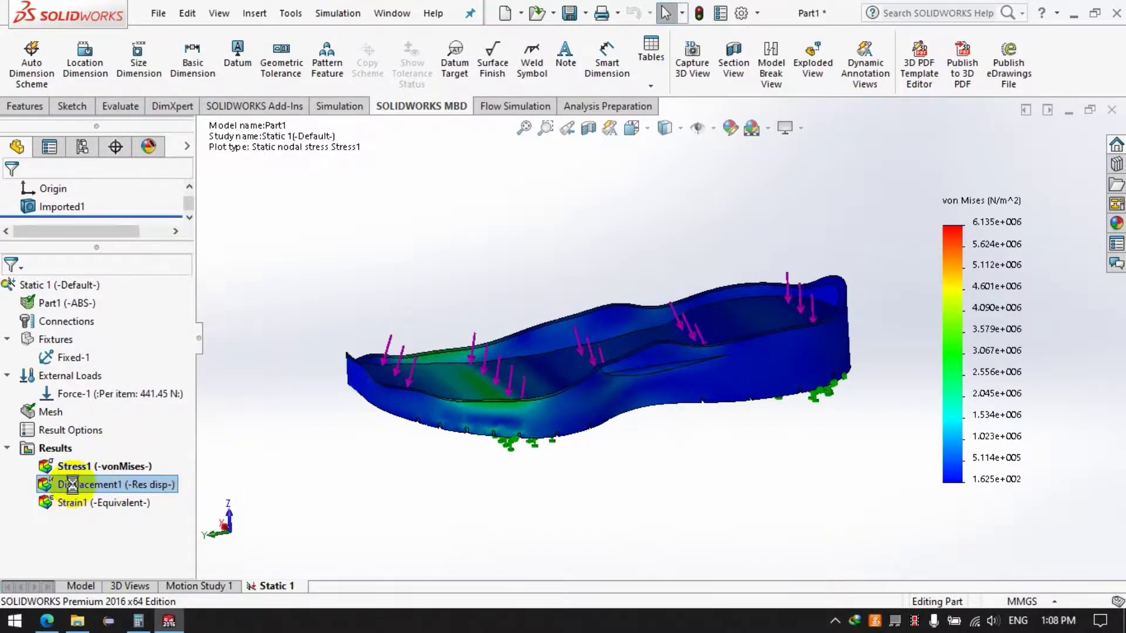
pyautogui.rightClick(72, 485)
pyautogui.click(123, 316)
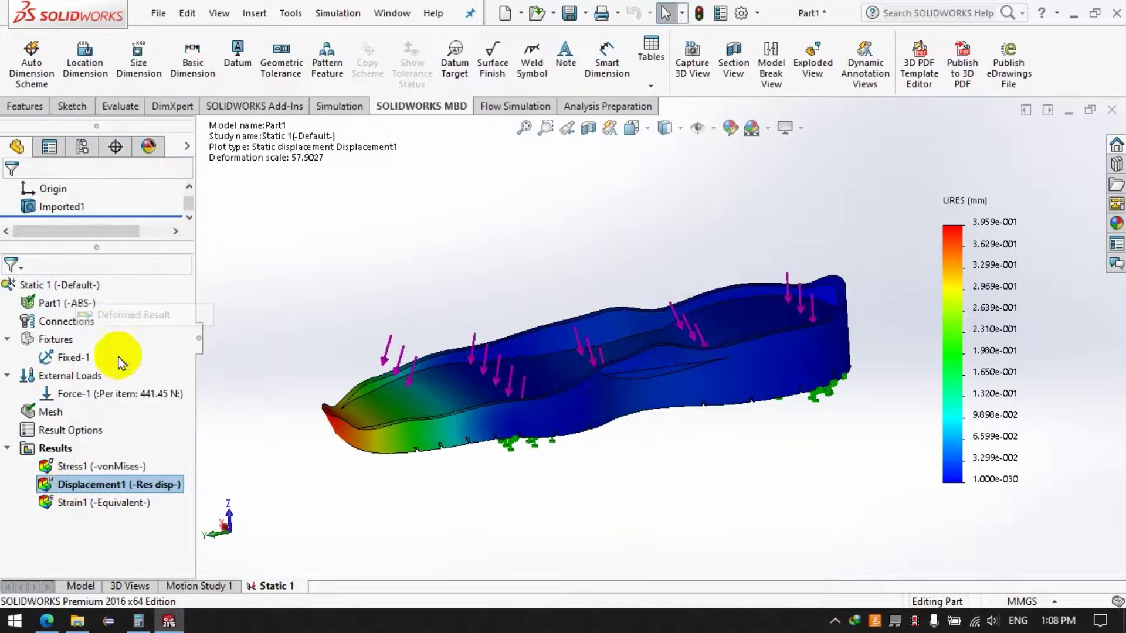
# Step: Display the equivalent strain plot and turn off its deformed result
pyautogui.doubleClick(103, 502)
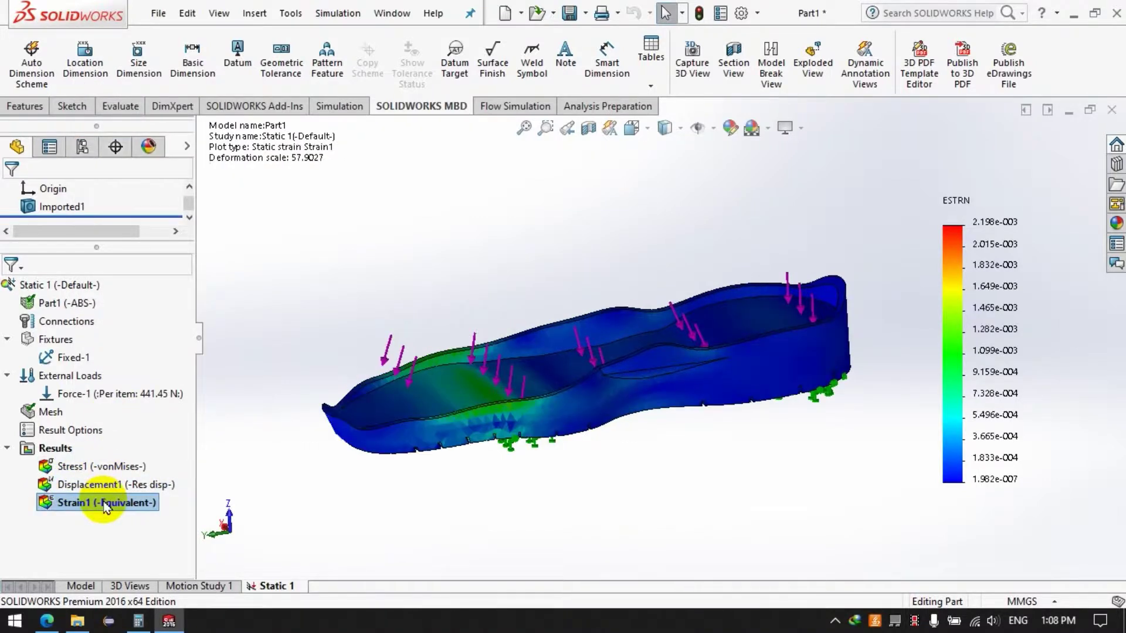
pyautogui.rightClick(106, 505)
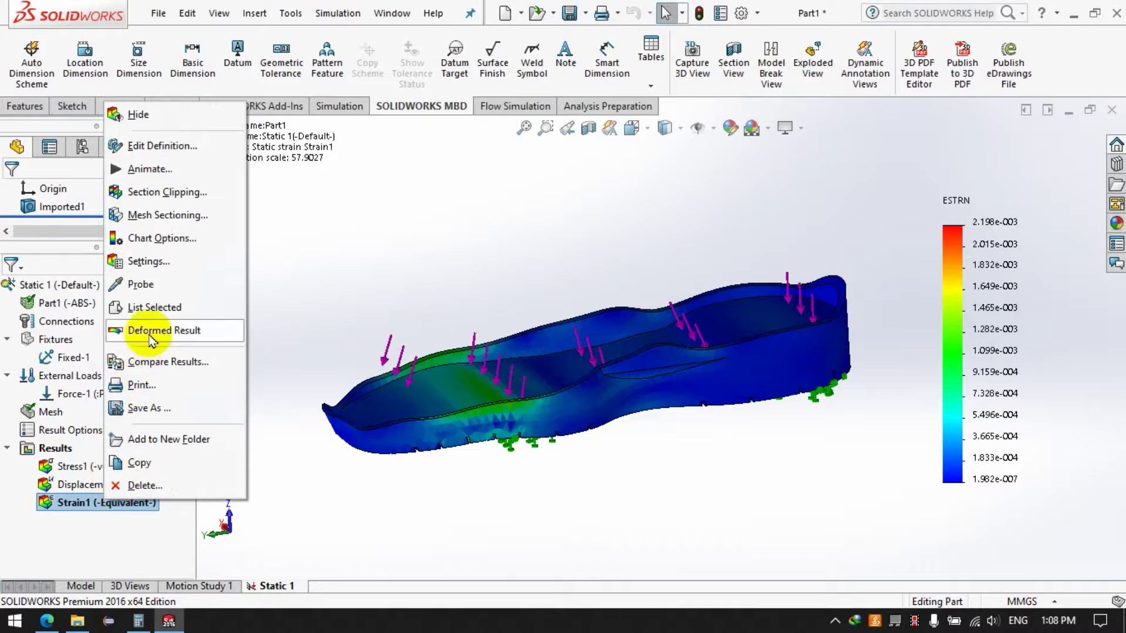
pyautogui.click(211, 330)
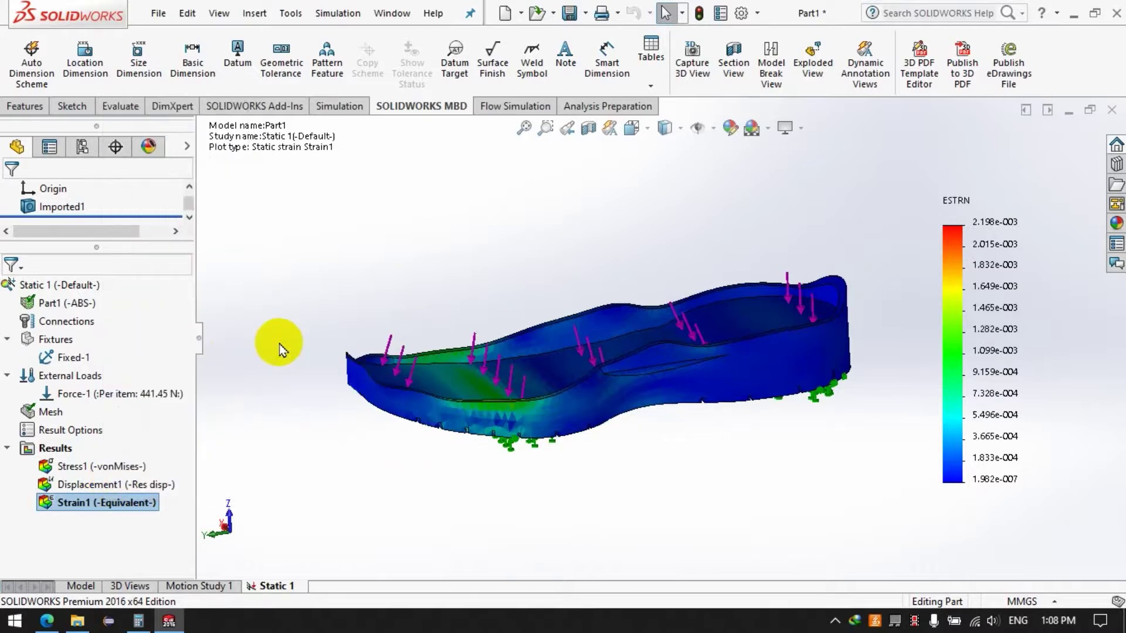